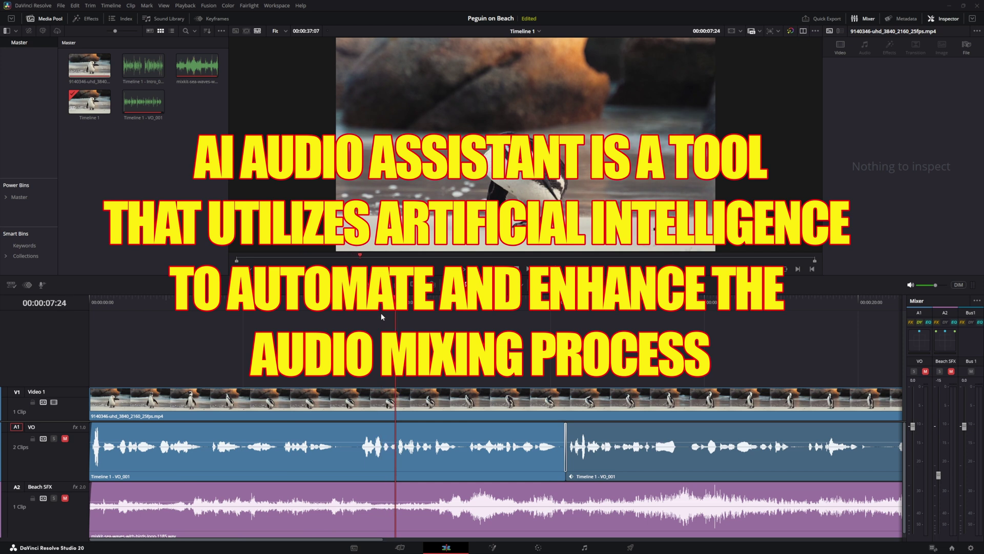
{"action": "key", "text": "j"}
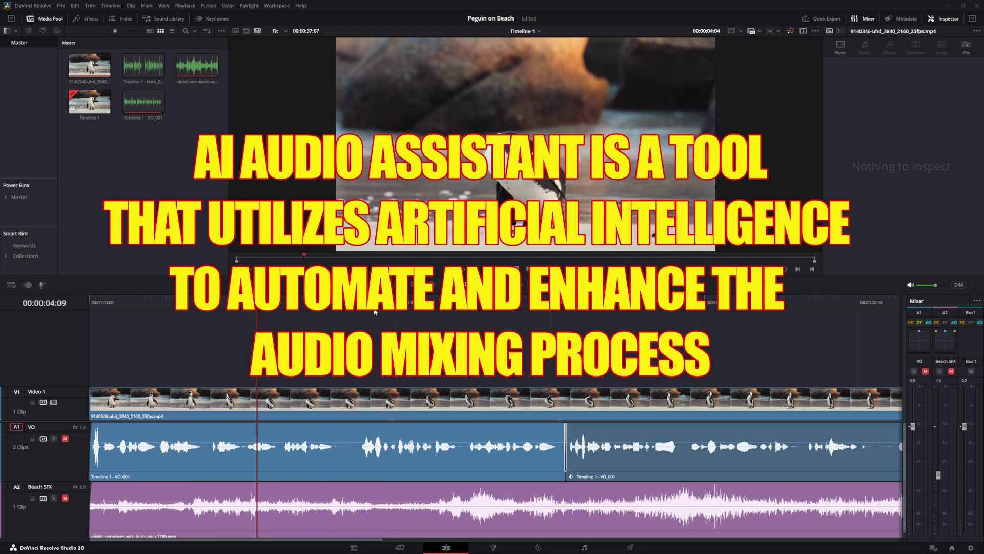
{"action": "key", "text": "l"}
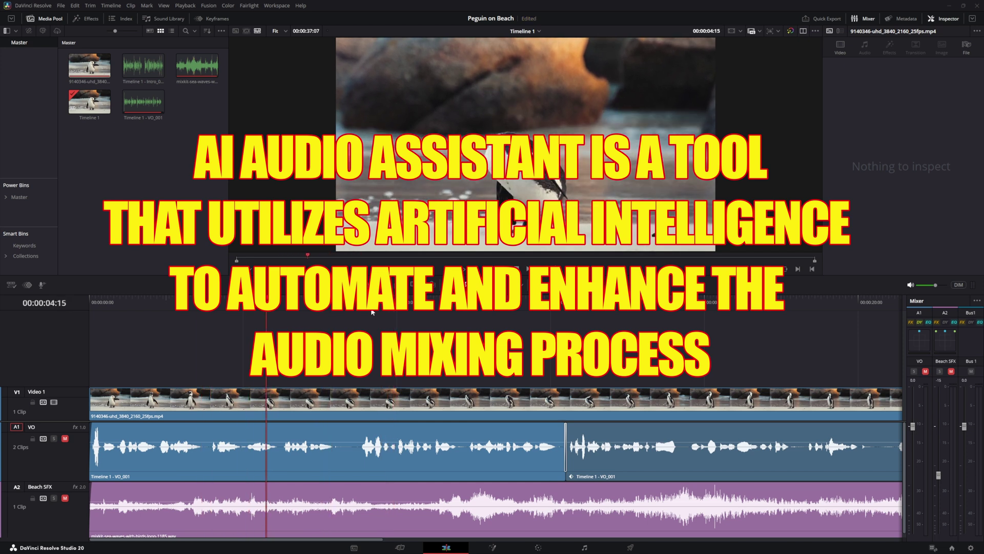
{"action": "key", "text": "j"}
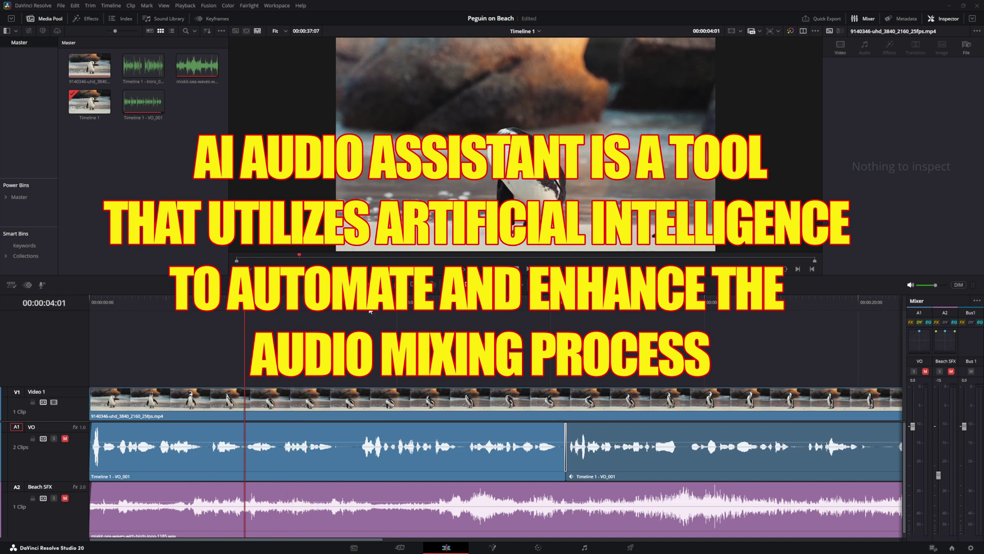
{"action": "key", "text": "k"}
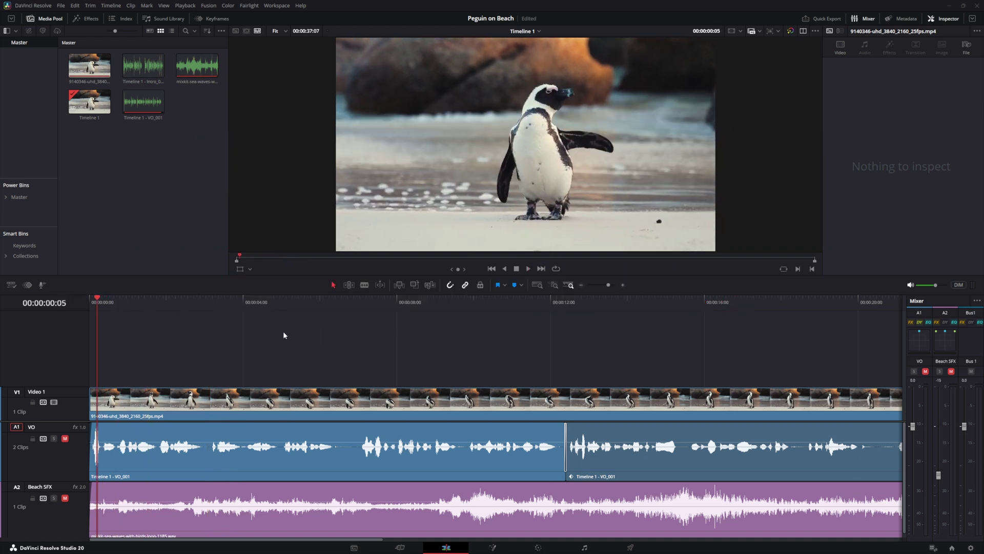
{"action": "key", "text": "l"}
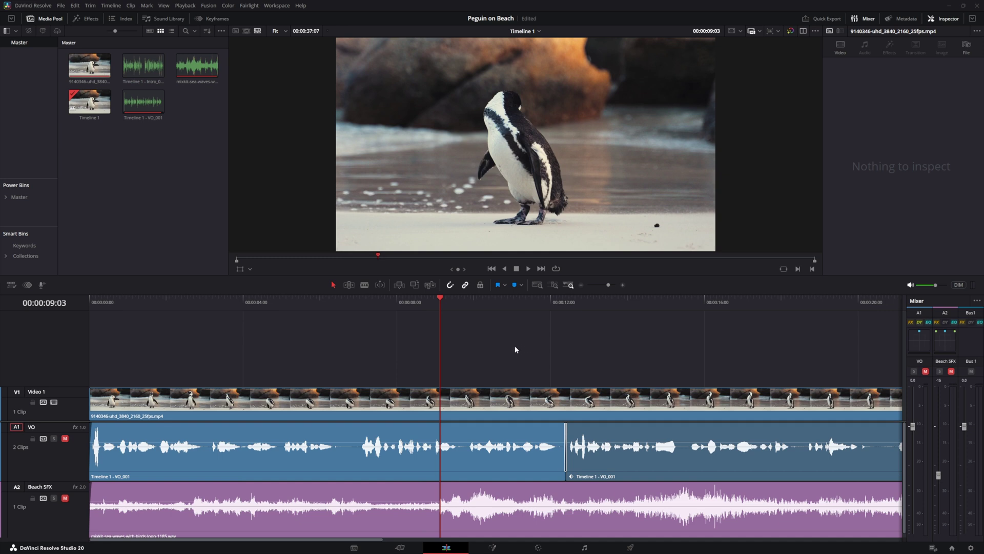
{"action": "key", "text": "Left"}
{"action": "key", "text": "Left"}
{"action": "key", "text": "Left"}
{"action": "key", "text": "Left"}
{"action": "key", "text": "Left"}
{"action": "key", "text": "Left"}
{"action": "key", "text": "Left"}
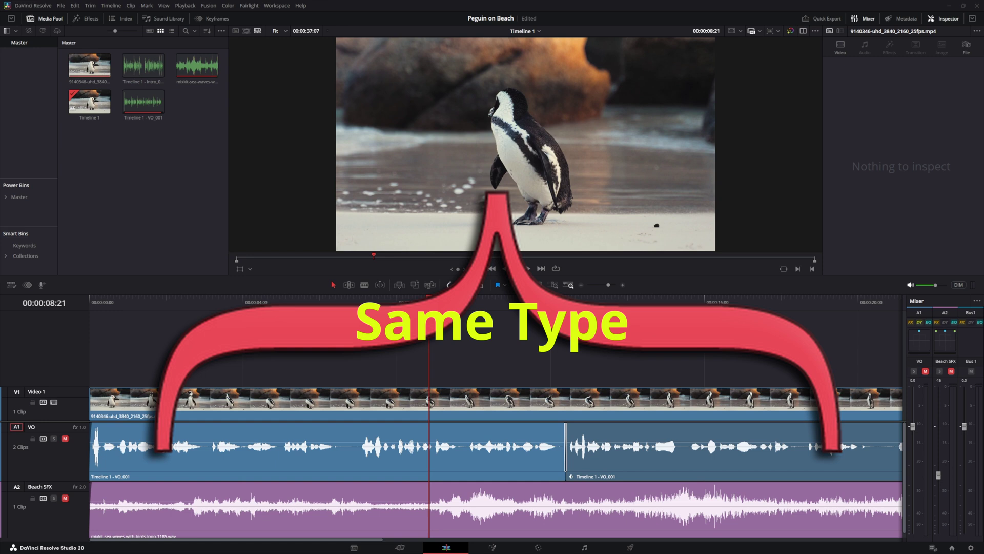
{"action": "key", "text": "Left"}
{"action": "key", "text": "Left"}
{"action": "key", "text": "Left"}
{"action": "key", "text": "Left"}
{"action": "key", "text": "Left"}
{"action": "key", "text": "Left"}
{"action": "key", "text": "j"}
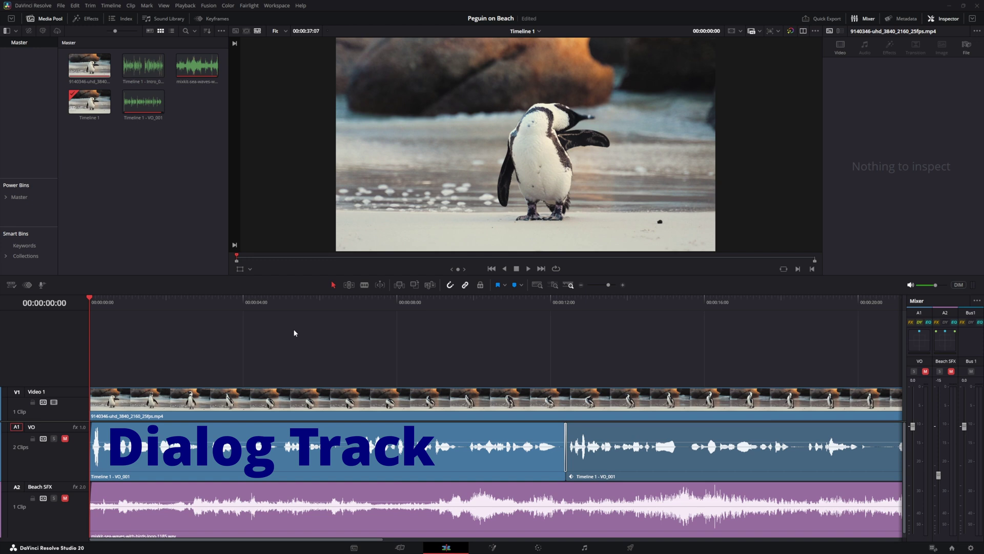
{"action": "key", "text": "l"}
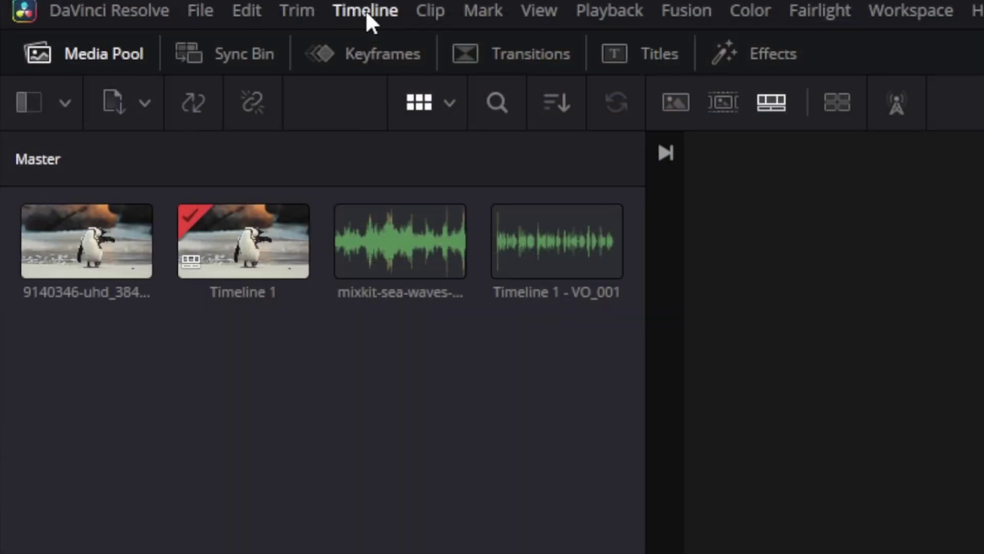
Auto-mix the timeline with the AI Audio Assistant using the YouTube delivery standard, and play back the mix.
{"action": "left_click", "coordinate": [365, 12]}
{"action": "mouse_move", "coordinate": [396, 271]}
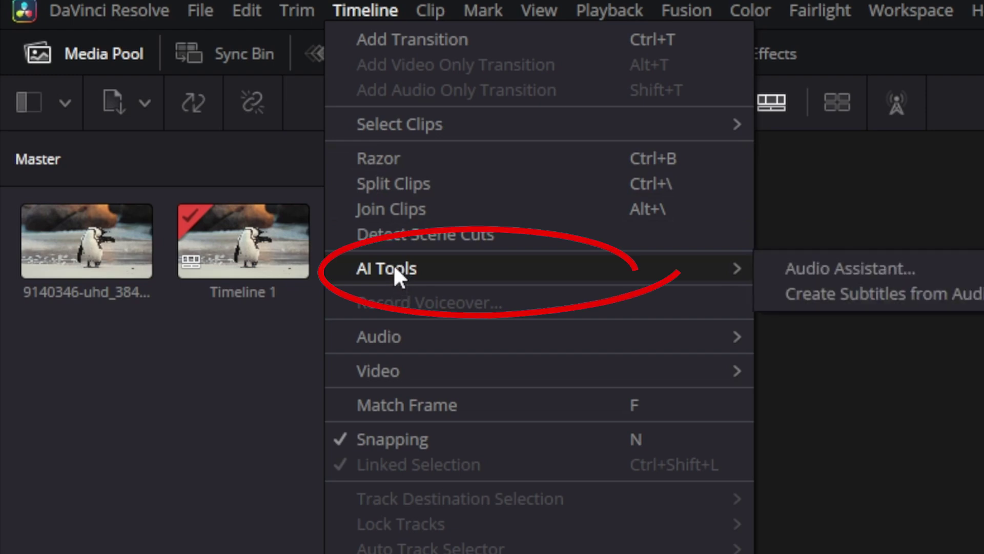
{"action": "left_click", "coordinate": [917, 265]}
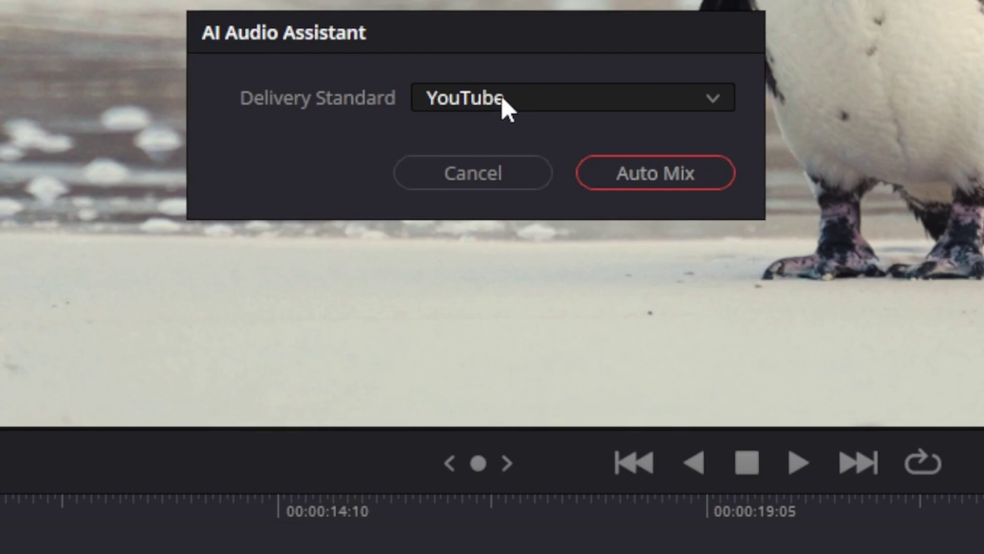
{"action": "left_click", "coordinate": [501, 97]}
{"action": "scroll", "coordinate": [513, 377], "scroll_direction": "down", "scroll_amount": 1}
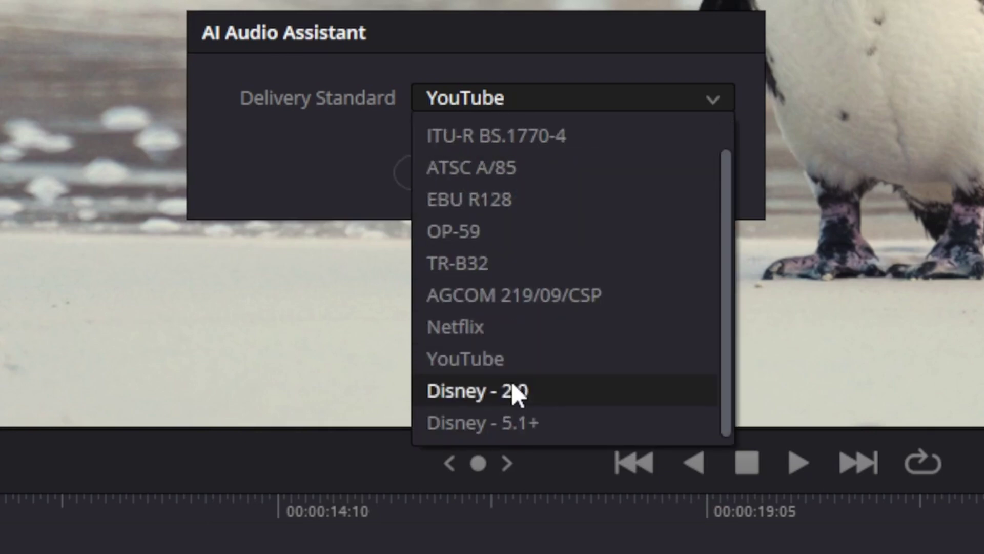
{"action": "scroll", "coordinate": [500, 364], "scroll_direction": "up", "scroll_amount": 1}
{"action": "scroll", "coordinate": [501, 308], "scroll_direction": "down", "scroll_amount": 1}
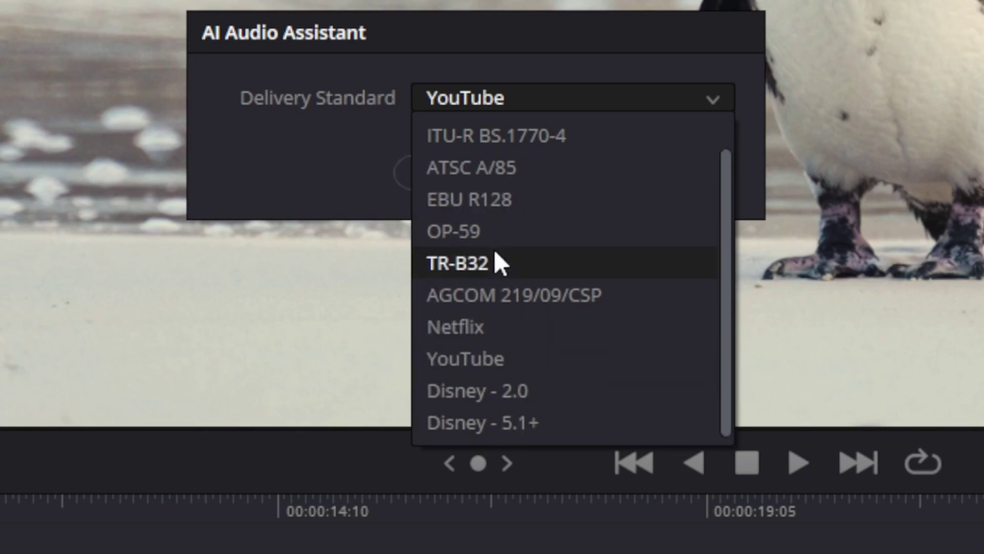
{"action": "left_click", "coordinate": [482, 356]}
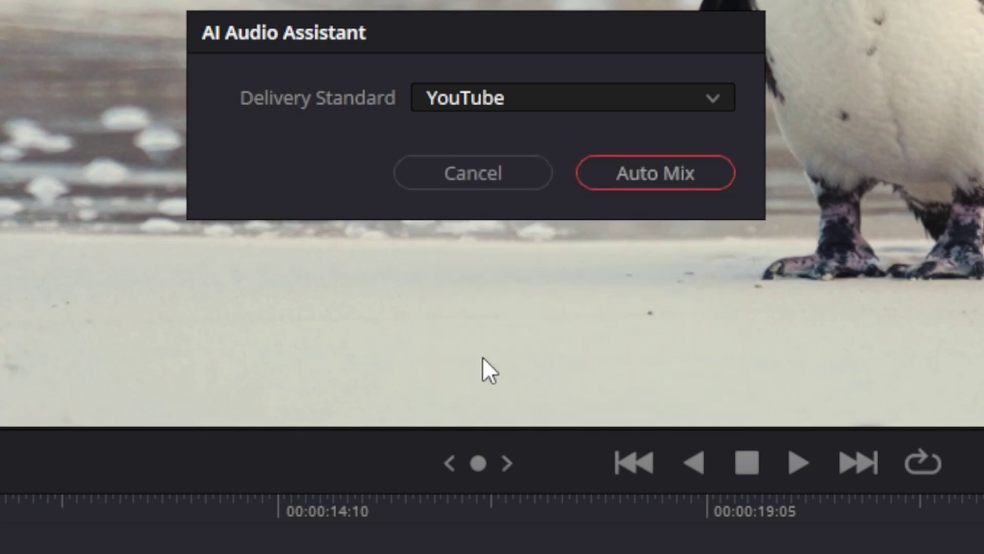
{"action": "left_click", "coordinate": [636, 171]}
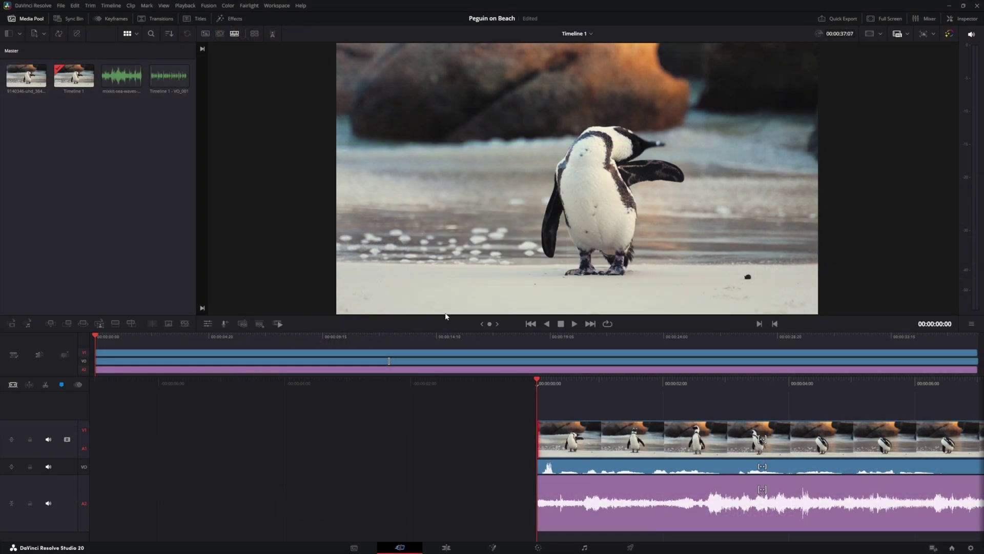
{"action": "left_click", "coordinate": [574, 324]}
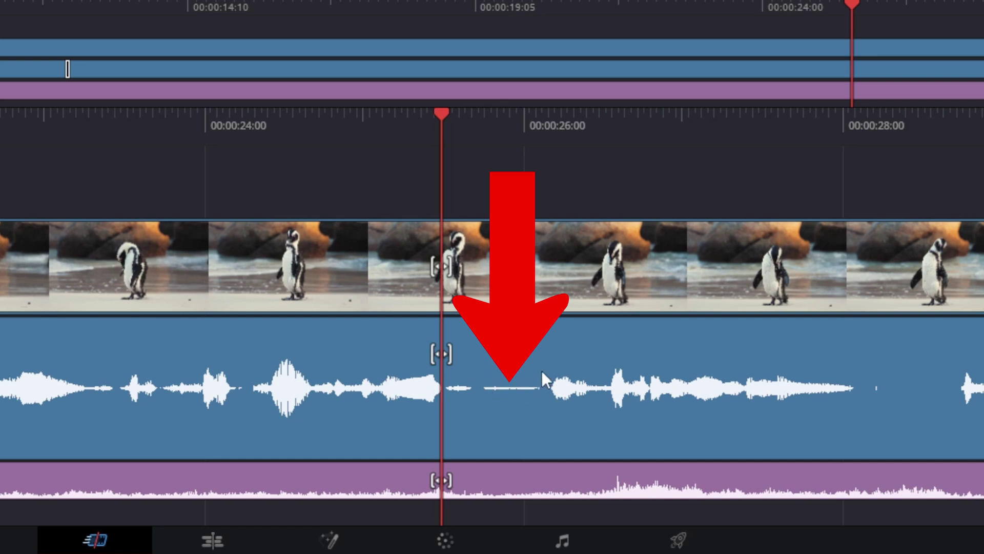
On the Edit page, add three volume keyframes to the VO clip over the breath just before 00:00:26:00 and lower the middle one.
{"action": "left_click", "coordinate": [212, 538]}
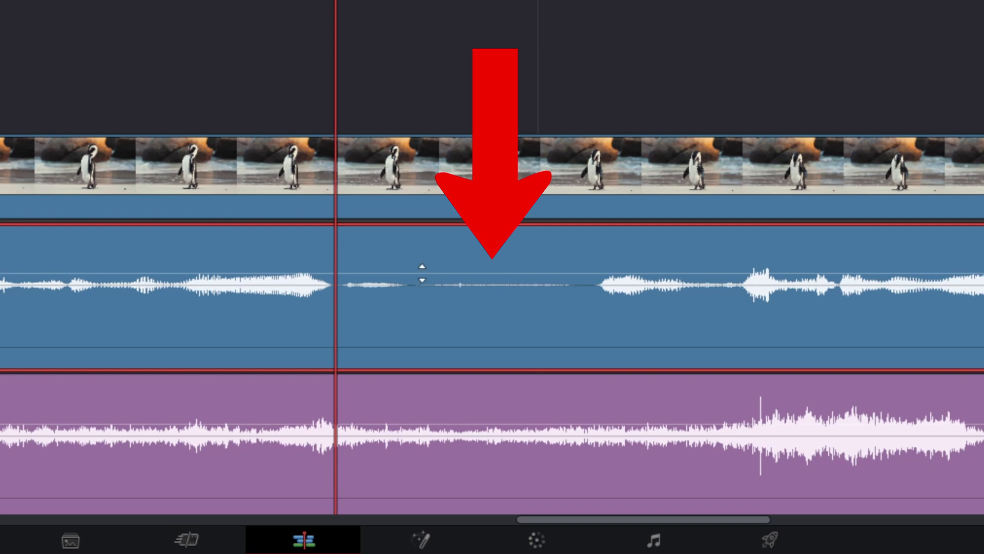
{"action": "left_click", "coordinate": [429, 273], "text": "alt"}
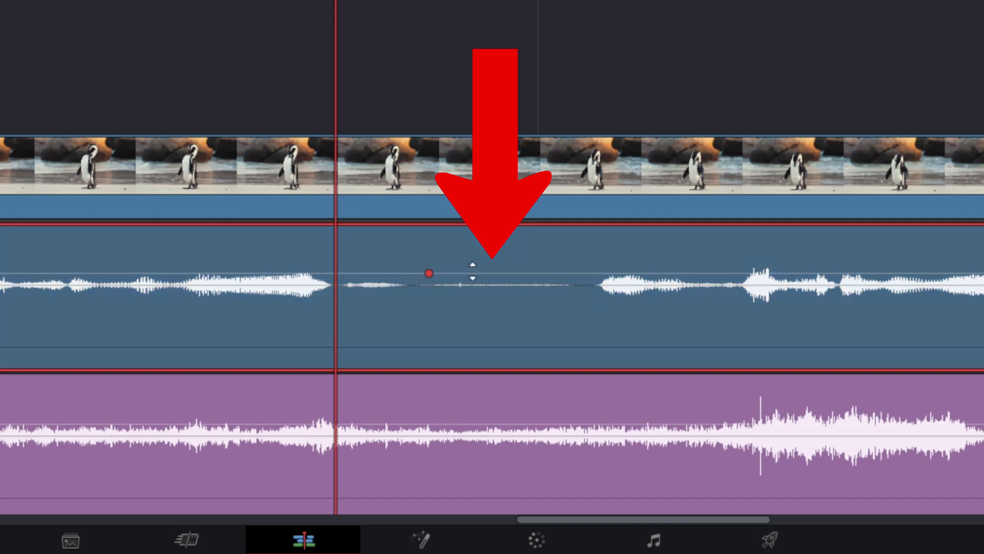
{"action": "left_click", "coordinate": [490, 273], "text": "alt"}
{"action": "left_click", "coordinate": [571, 273], "text": "alt"}
{"action": "left_click_drag", "start_coordinate": [491, 273], "coordinate": [501, 374]}
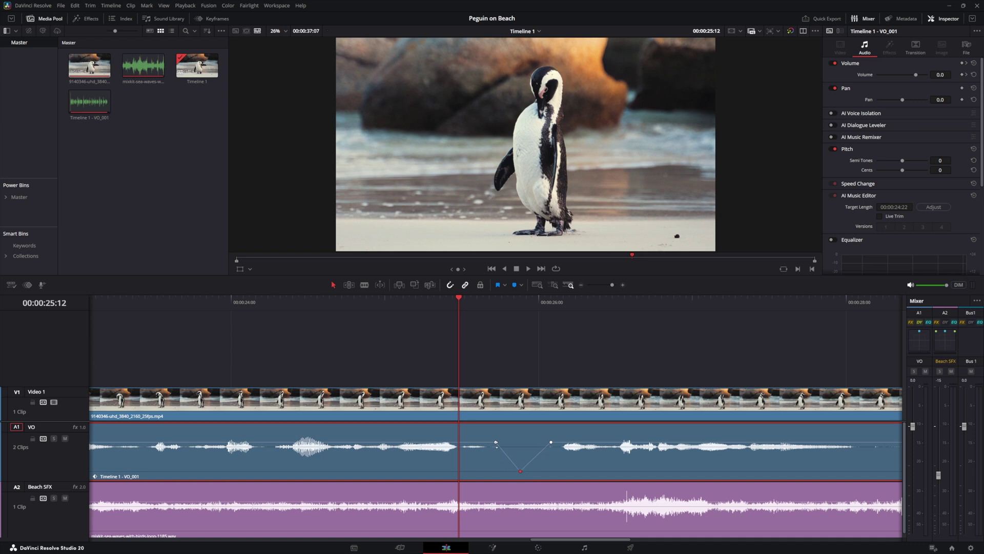
Play the timeline from 00:00:24:00 through the lowered VO section to check it.
{"action": "left_click", "coordinate": [231, 302]}
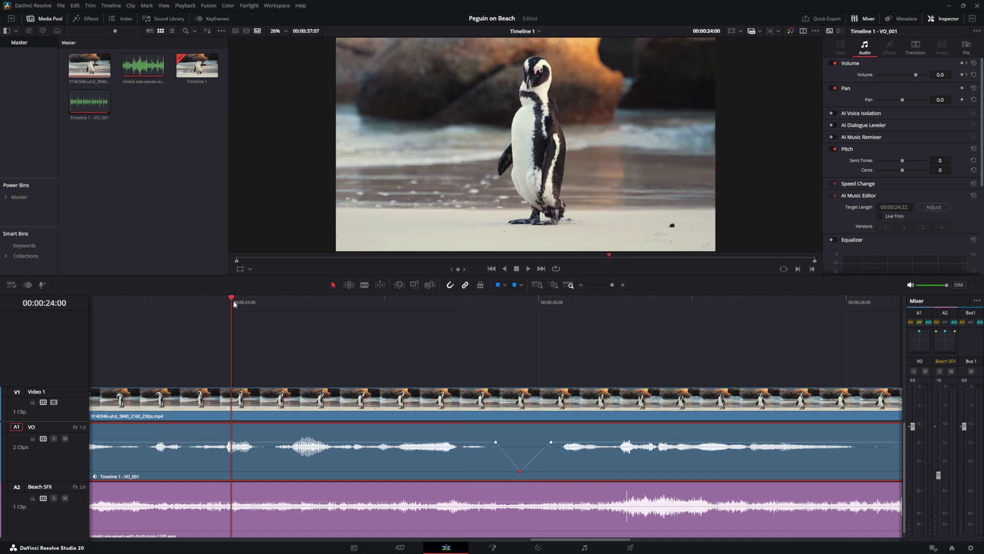
{"action": "left_click", "coordinate": [529, 268]}
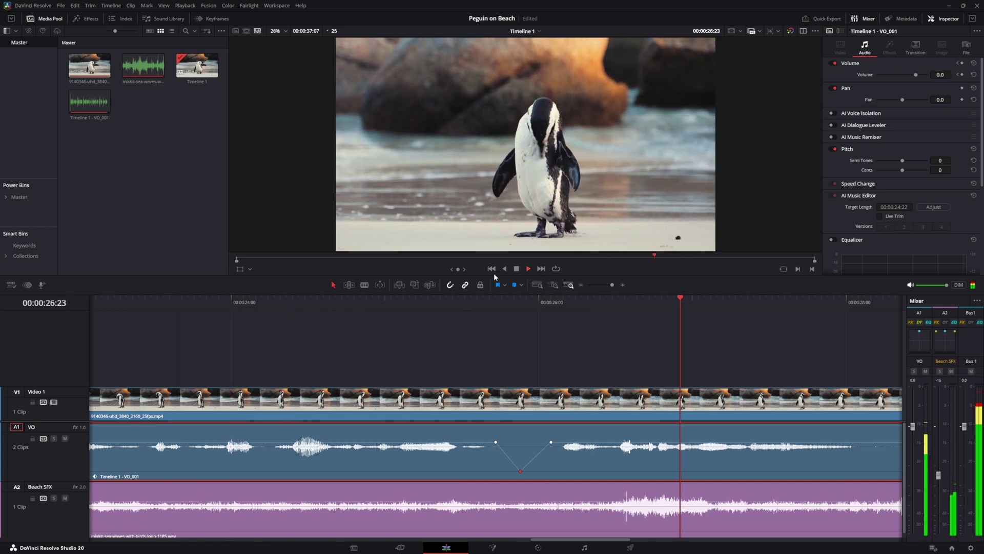
{"action": "left_click", "coordinate": [528, 268]}
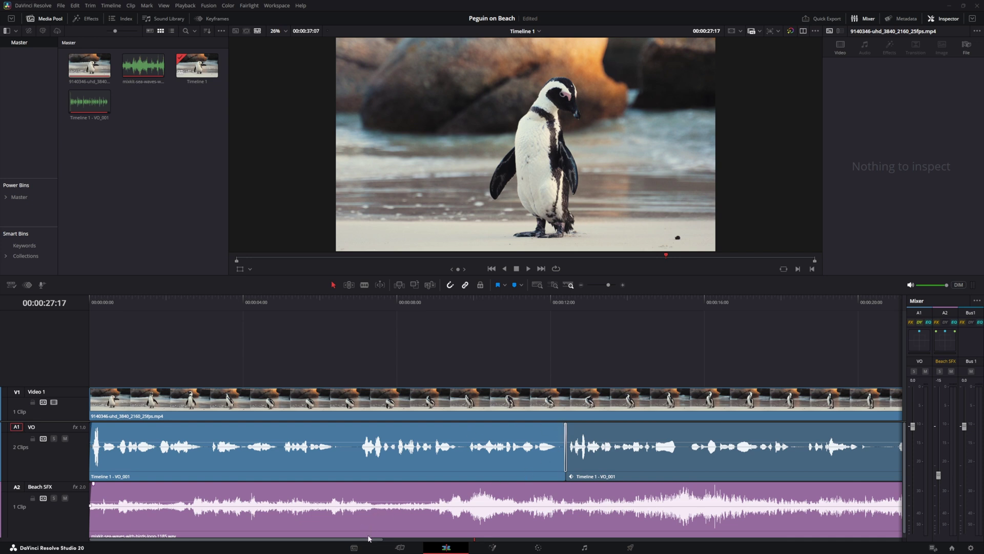
Return to the timeline start and bring up the VO track's category options on the Fairlight page.
{"action": "key", "text": "Home"}
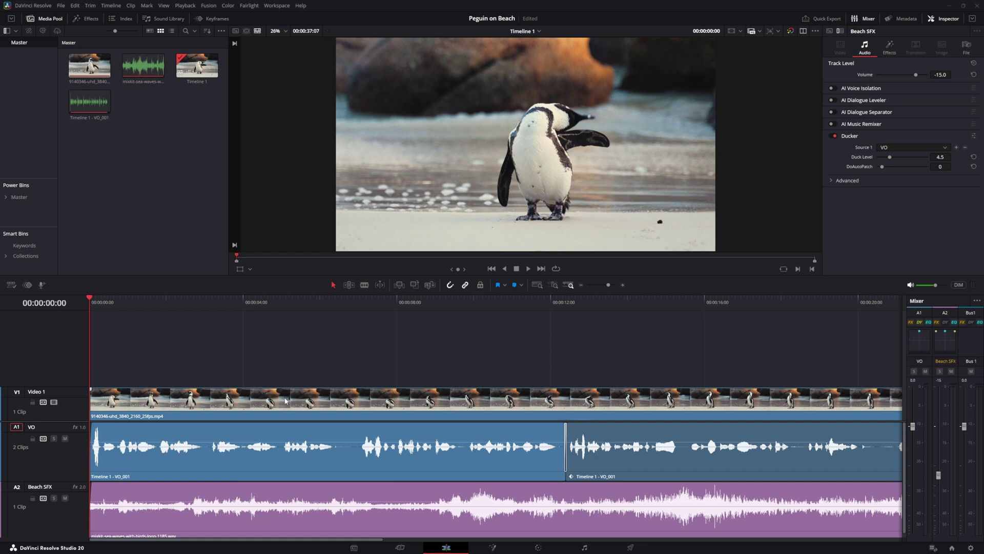
{"action": "left_click", "coordinate": [586, 548]}
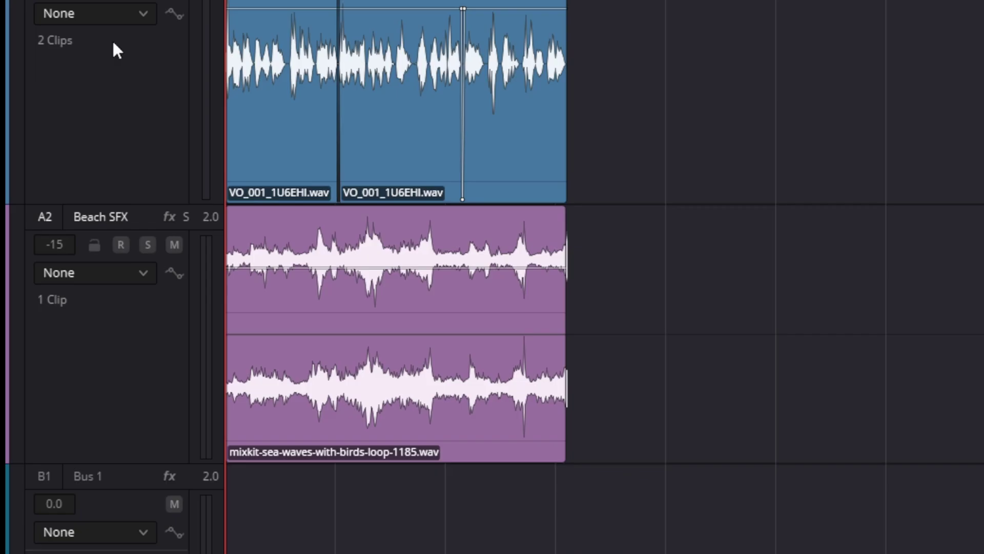
{"action": "right_click", "coordinate": [44, 279]}
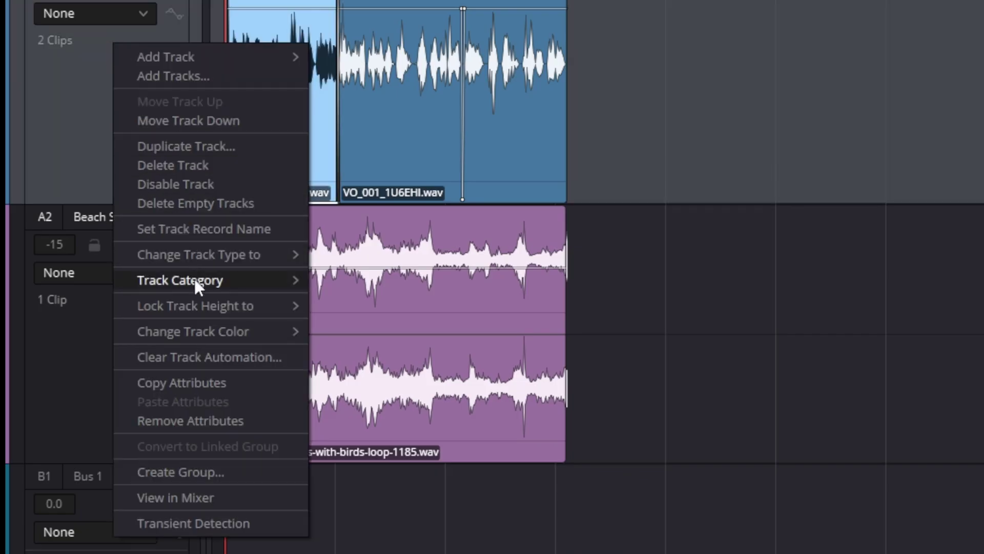
{"action": "mouse_move", "coordinate": [194, 279]}
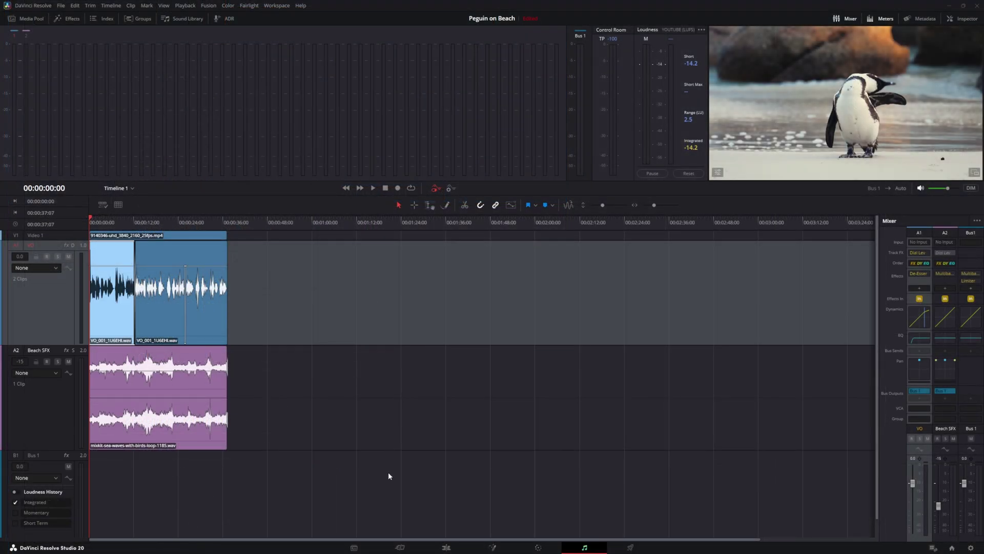
On the Cut page, load the text file 1 as the voiceover prompter script.
{"action": "left_click", "coordinate": [401, 548]}
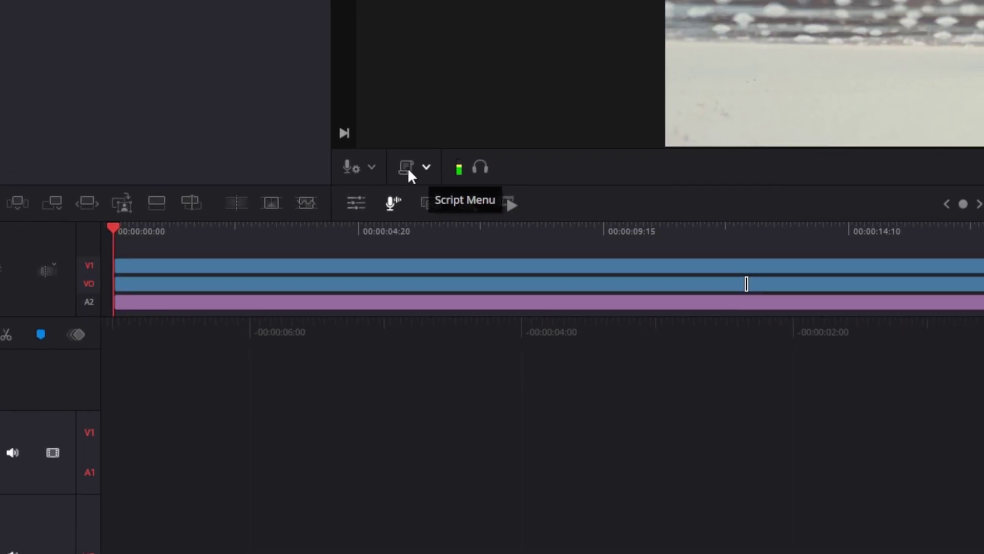
{"action": "left_click", "coordinate": [426, 165]}
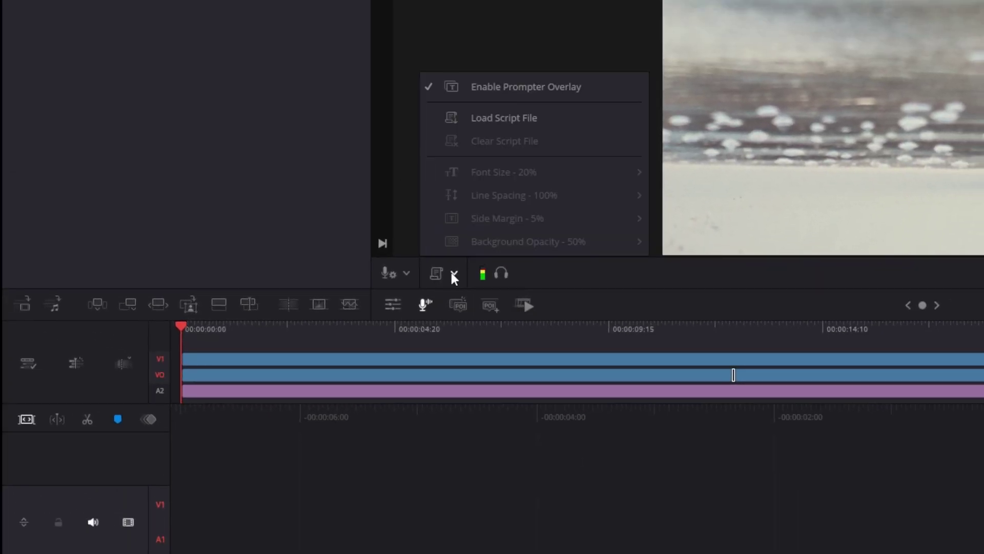
{"action": "left_click", "coordinate": [488, 115]}
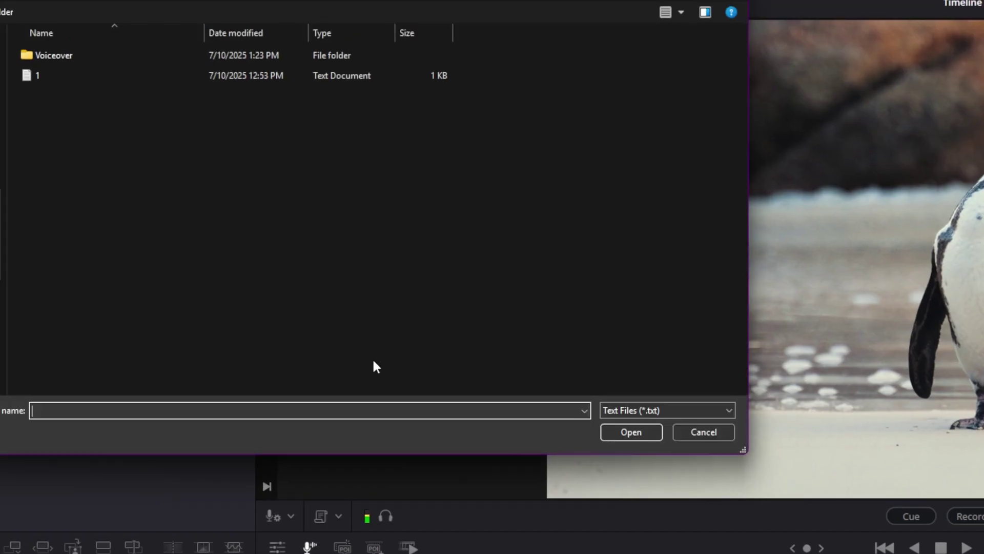
{"action": "left_click", "coordinate": [35, 73]}
{"action": "double_click", "coordinate": [35, 73]}
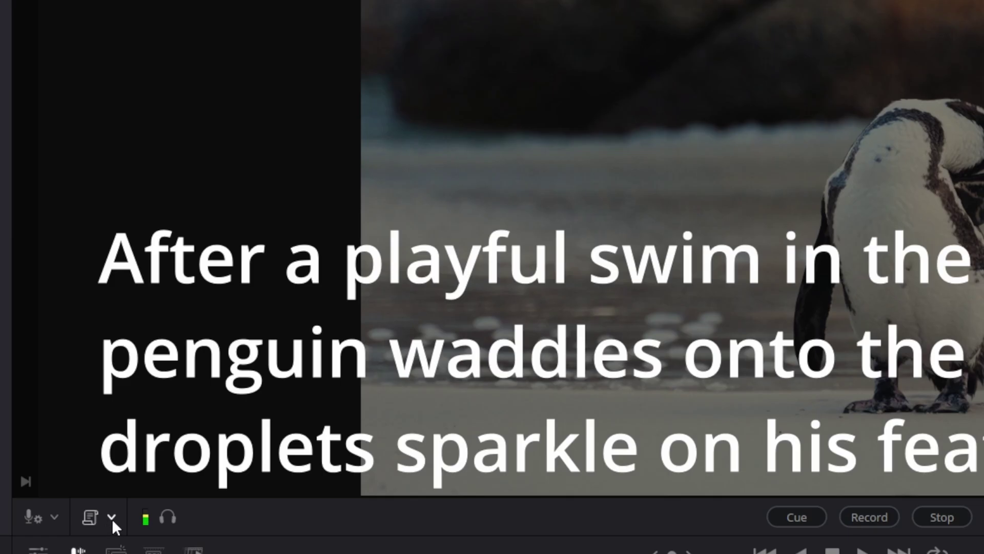
Try a 40% font size for the prompter text and set it back to 20%.
{"action": "left_click", "coordinate": [112, 518]}
{"action": "mouse_move", "coordinate": [137, 398]}
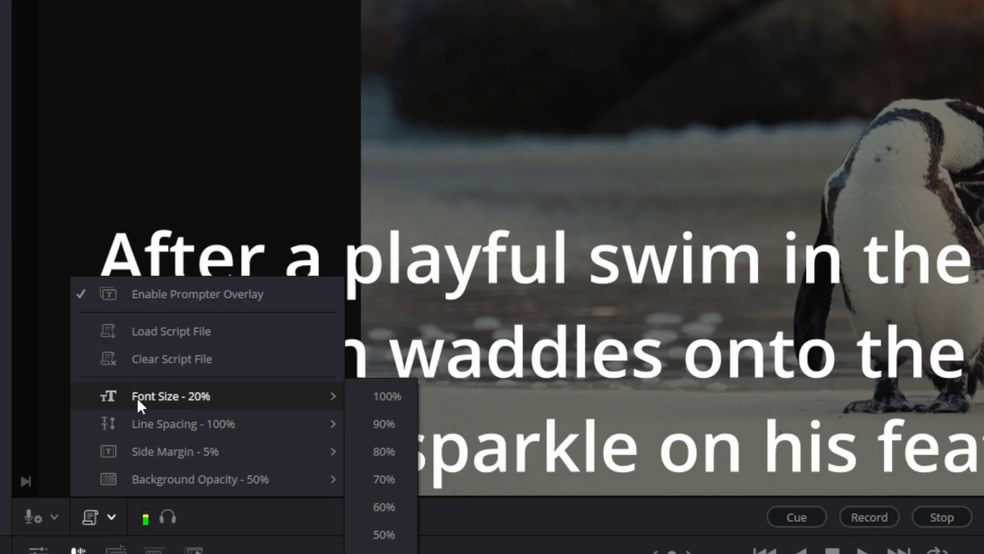
{"action": "left_click", "coordinate": [384, 553]}
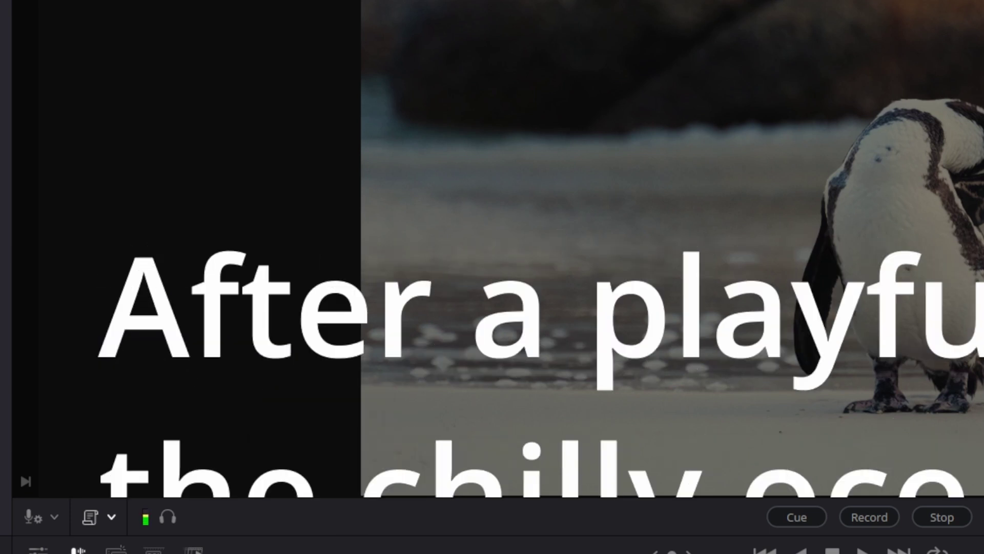
{"action": "left_click", "coordinate": [111, 517]}
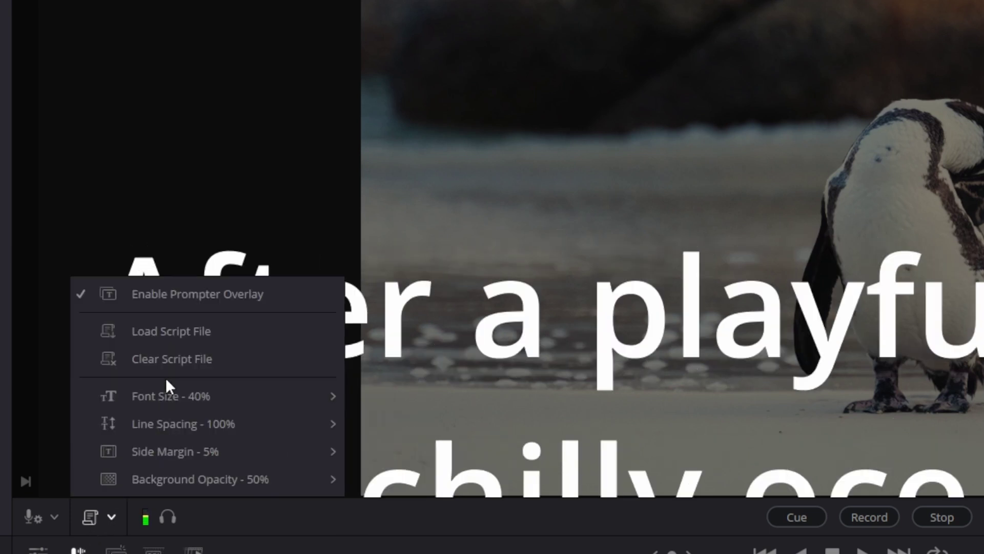
{"action": "mouse_move", "coordinate": [165, 398]}
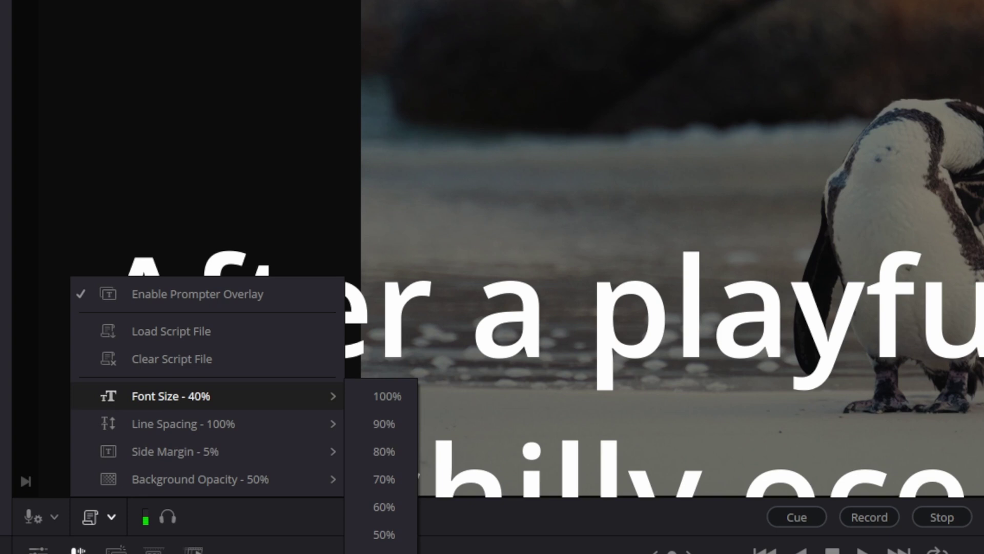
{"action": "left_click", "coordinate": [384, 553]}
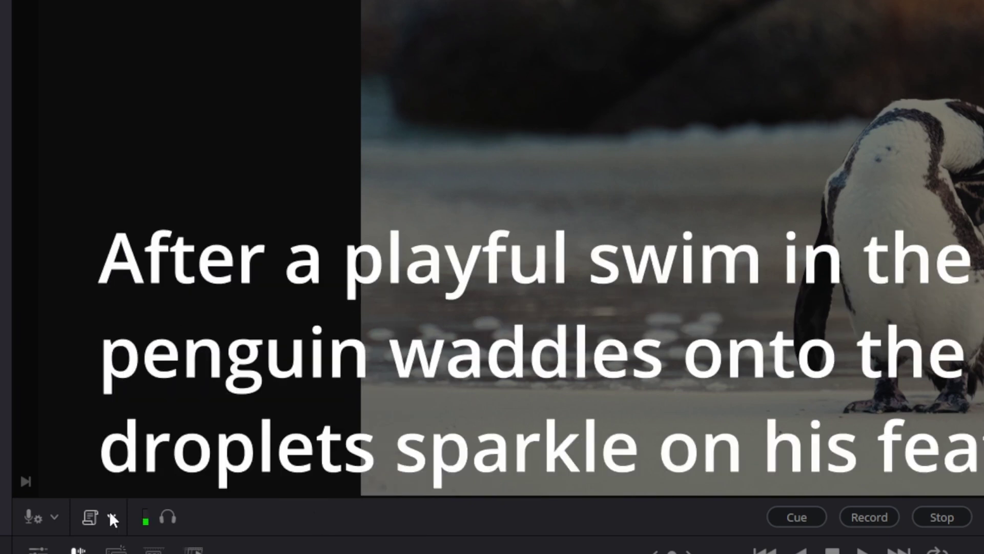
Set the prompter text's line spacing to 130%.
{"action": "left_click", "coordinate": [111, 513]}
{"action": "mouse_move", "coordinate": [150, 429]}
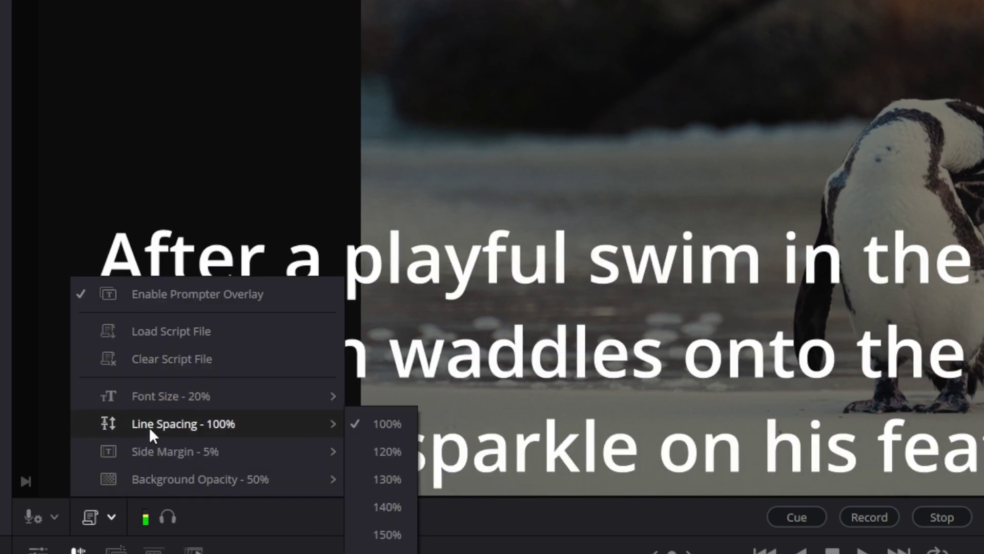
{"action": "left_click", "coordinate": [395, 475]}
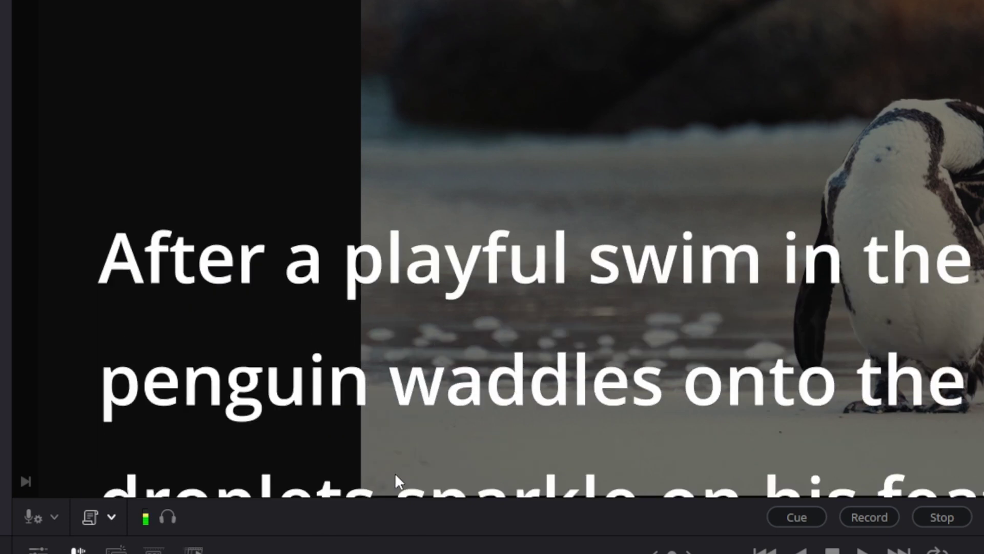
Try a 0% side margin for the prompter text and set it back to 5%.
{"action": "left_click", "coordinate": [111, 517]}
{"action": "mouse_move", "coordinate": [167, 451]}
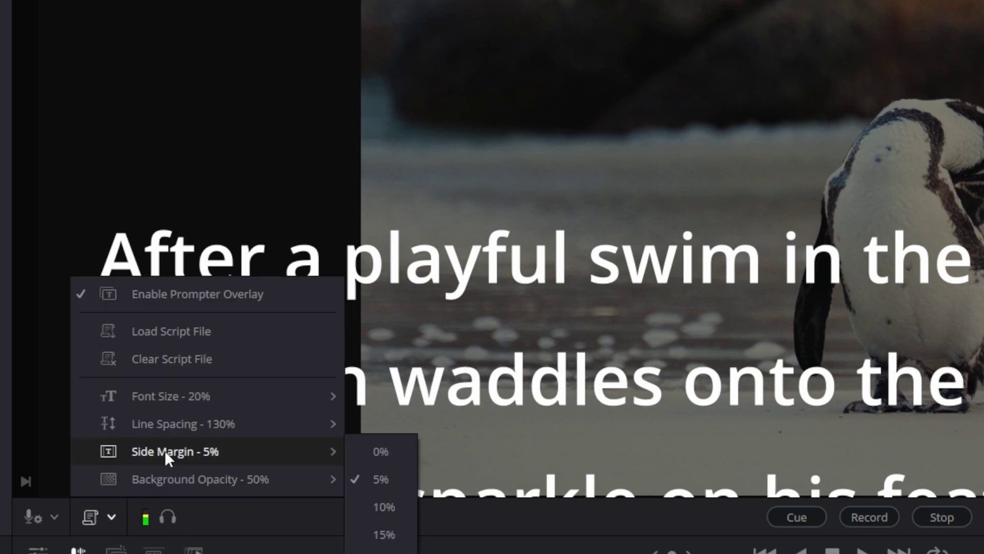
{"action": "left_click", "coordinate": [385, 452]}
{"action": "left_click", "coordinate": [112, 518]}
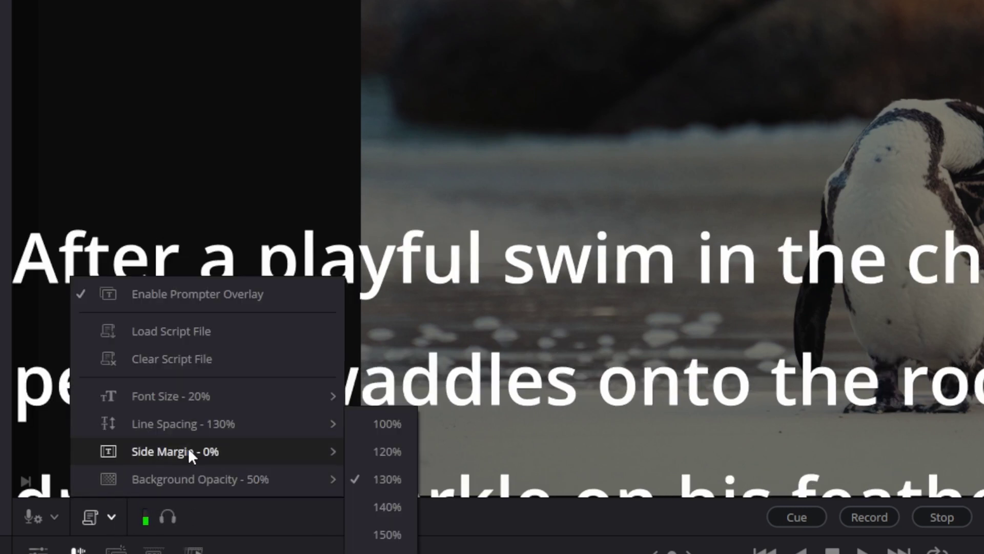
{"action": "mouse_move", "coordinate": [191, 450]}
{"action": "left_click", "coordinate": [384, 481]}
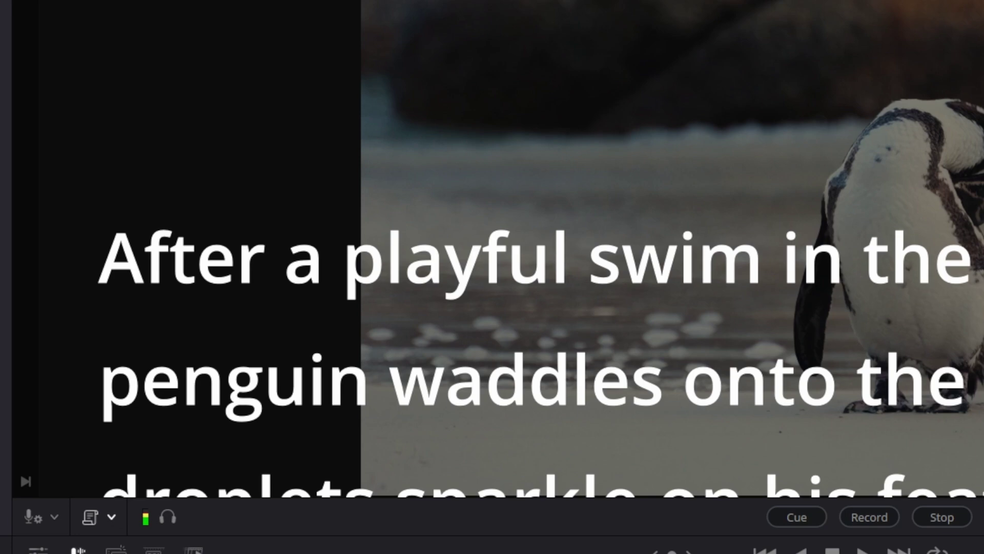
{"action": "scroll", "coordinate": [700, 493], "scroll_direction": "right", "scroll_amount": 8}
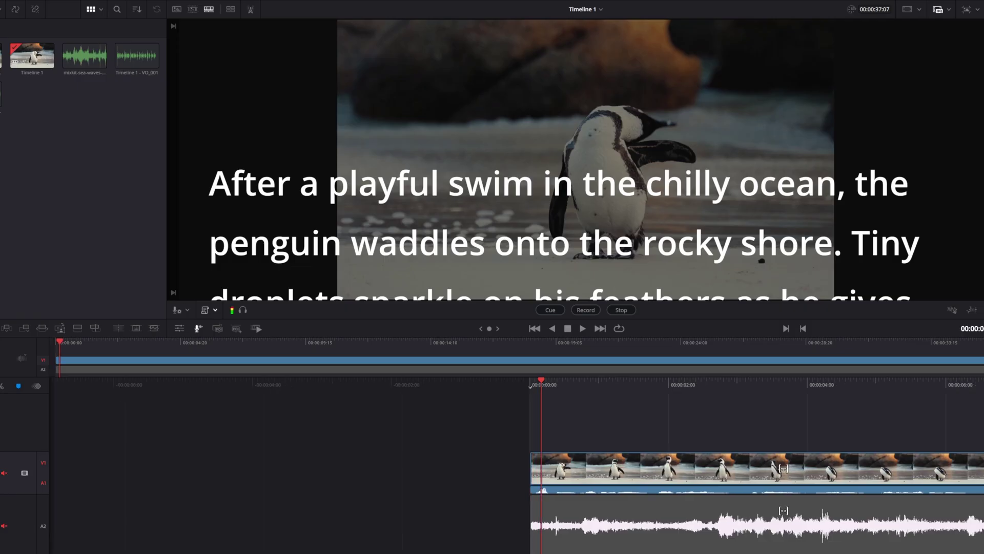